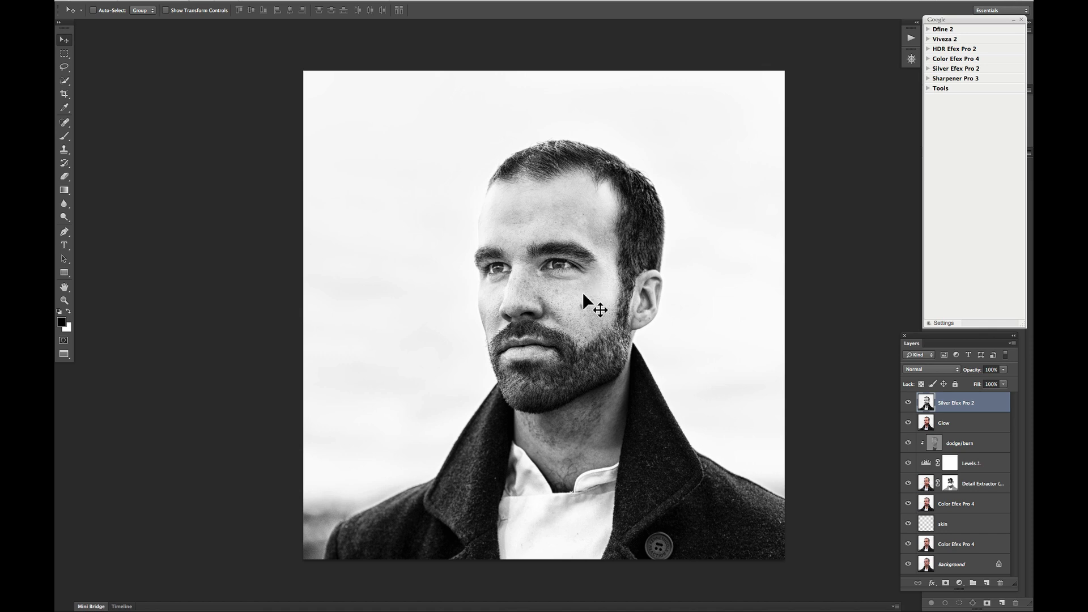
Toggle the edit layers off and on to compare against the colour original
{"action": "left_click", "coordinate": [908, 564], "text": "alt"}
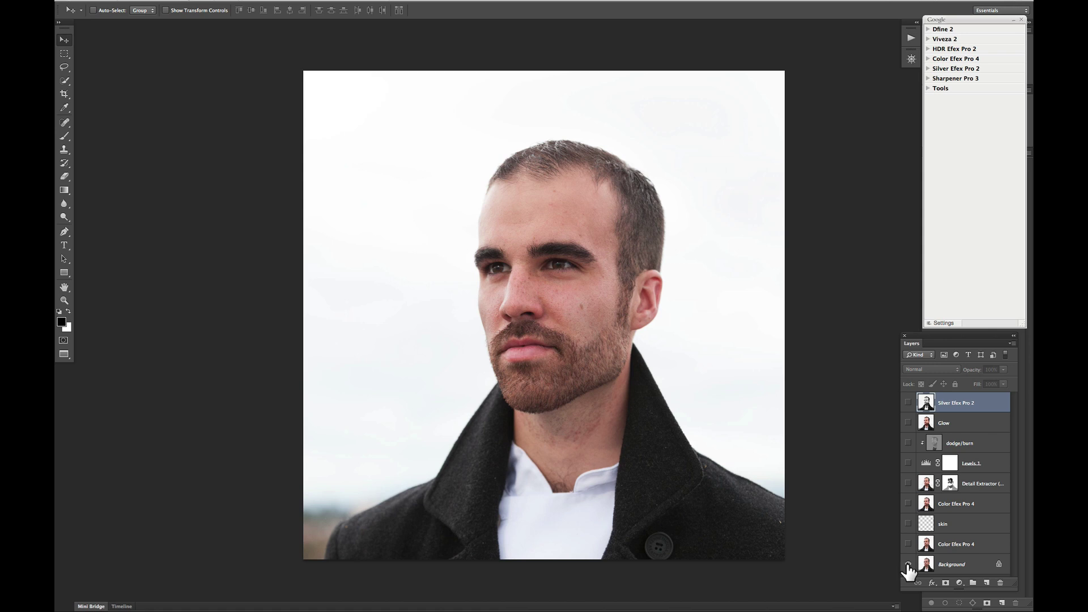
{"action": "left_click", "coordinate": [908, 565], "text": "alt"}
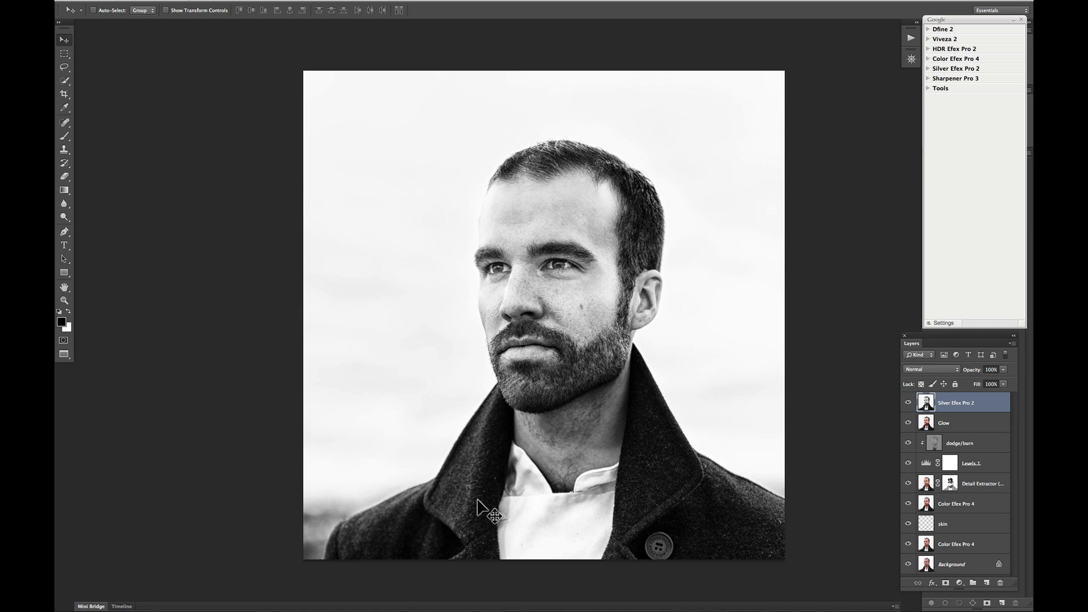
{"action": "left_click", "coordinate": [909, 564], "text": "alt"}
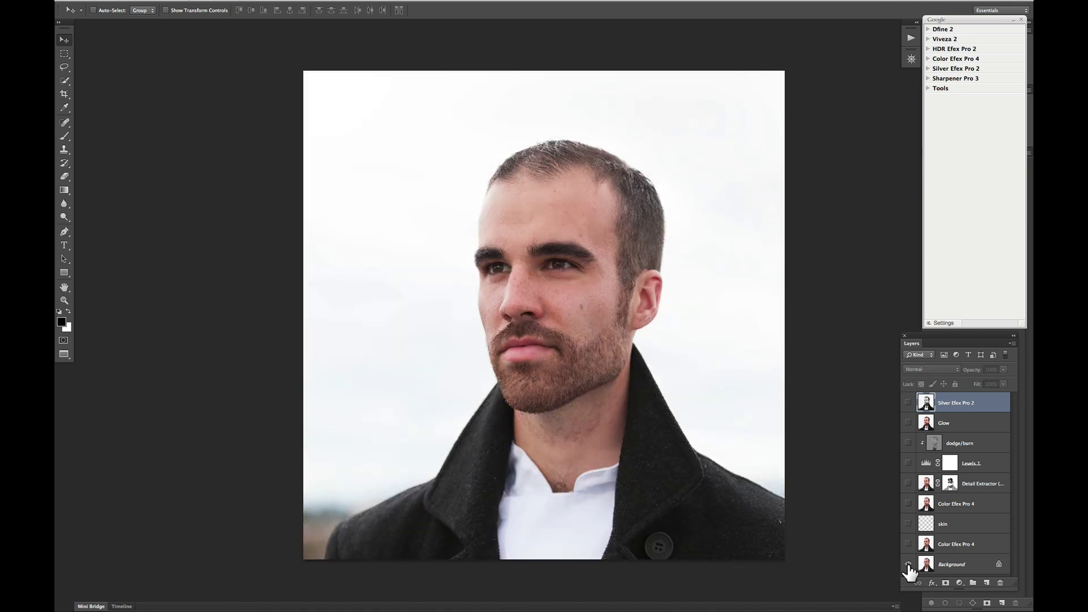
Reveal the edit layers one by one, from Color Efex Pro 4 up to Silver Efex Pro 2
{"action": "left_click", "coordinate": [908, 544]}
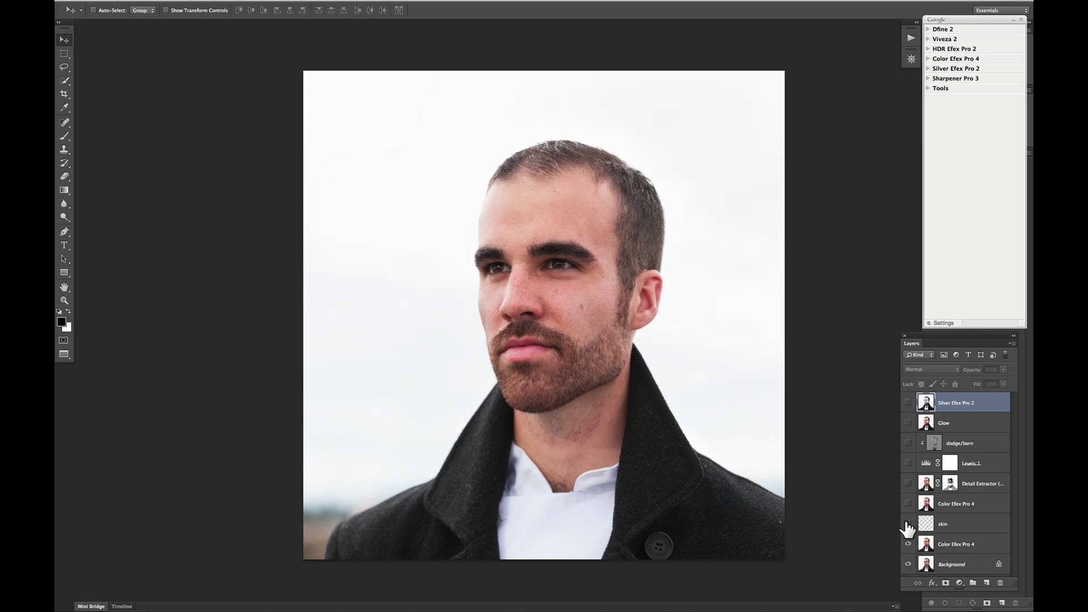
{"action": "left_click", "coordinate": [908, 524]}
{"action": "left_click", "coordinate": [908, 504]}
{"action": "left_click", "coordinate": [908, 484]}
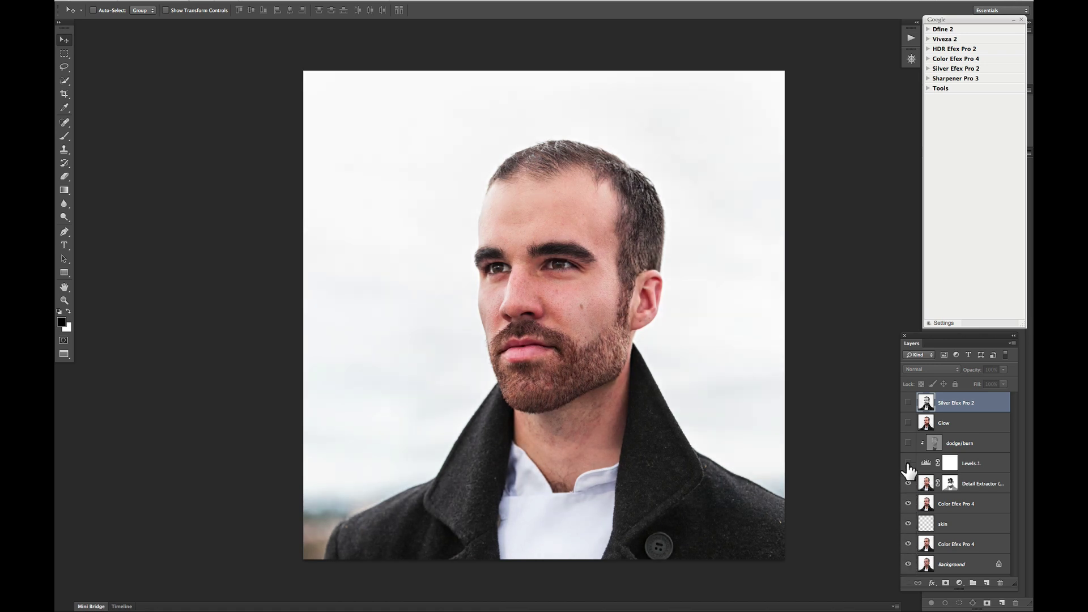
{"action": "left_click", "coordinate": [909, 463]}
{"action": "left_click", "coordinate": [909, 443]}
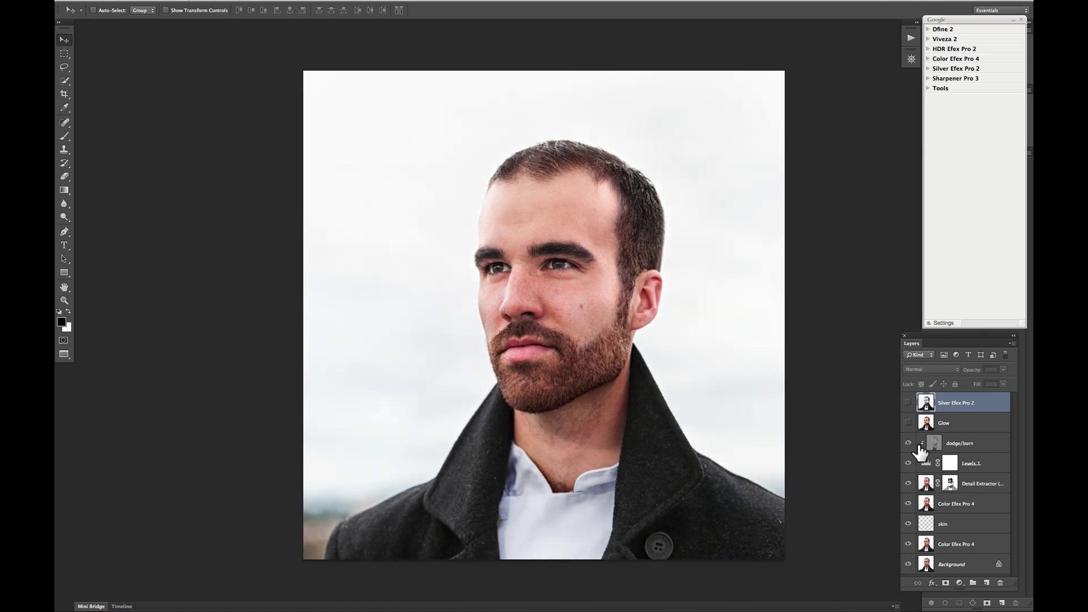
{"action": "left_click", "coordinate": [909, 423]}
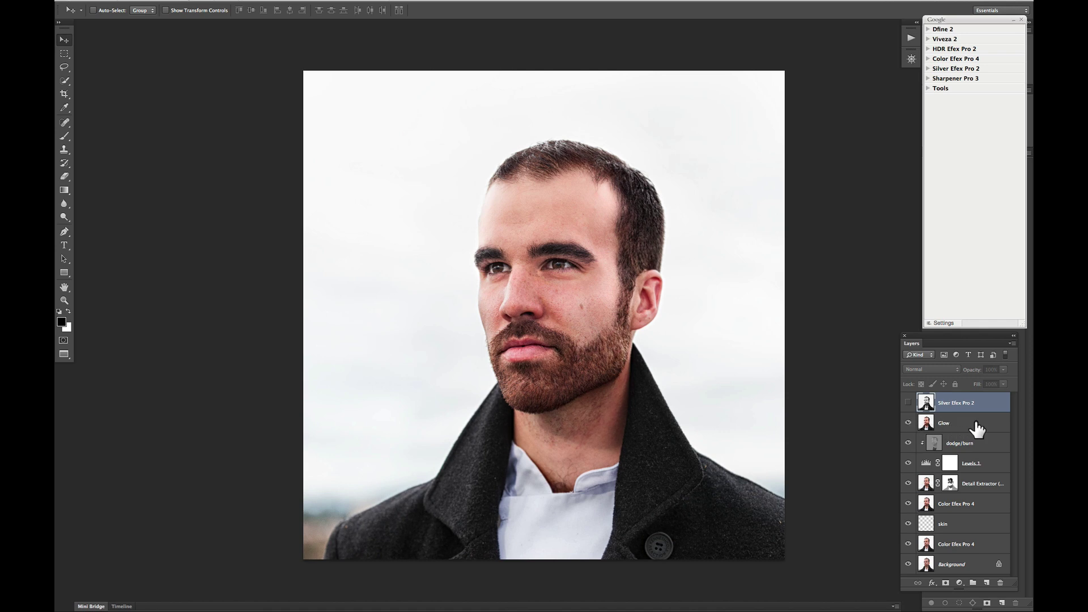
{"action": "left_click", "coordinate": [908, 423]}
{"action": "left_click", "coordinate": [908, 402]}
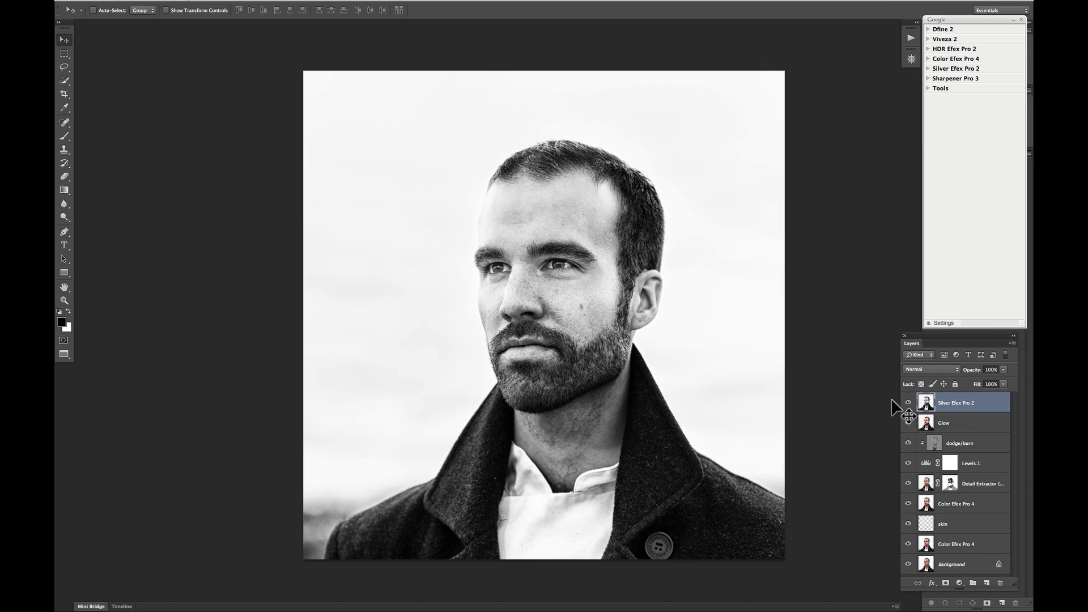
Zoom in and pan to the left shoulder's coat collar edge against the sky
{"action": "scroll", "coordinate": [630, 443], "scroll_direction": "up", "scroll_amount": 5}
{"action": "scroll", "coordinate": [644, 332], "scroll_direction": "up", "scroll_amount": 5}
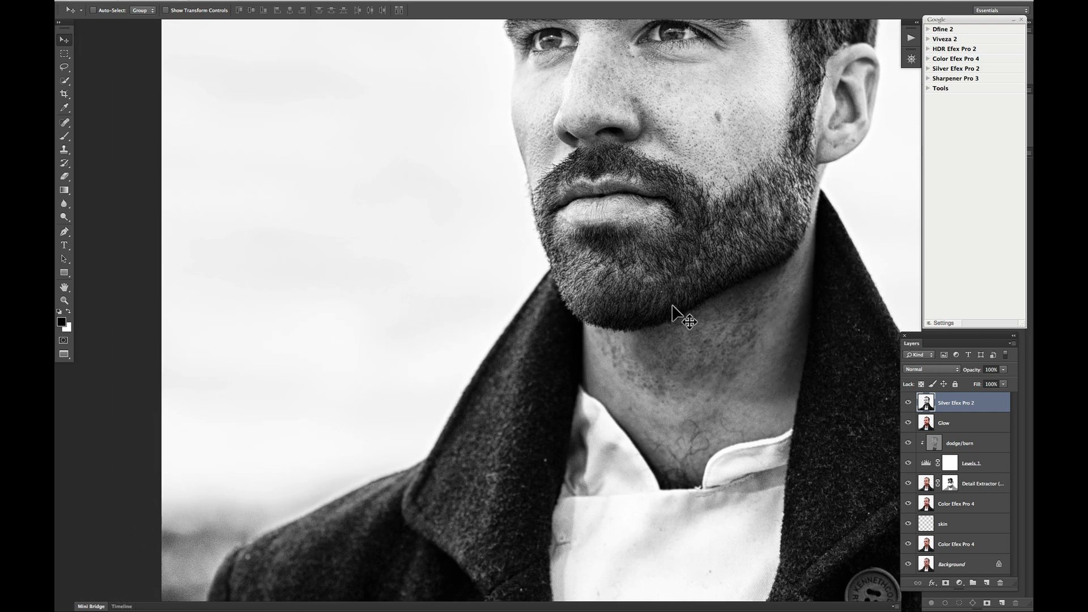
{"action": "left_click_drag", "start_coordinate": [676, 370], "coordinate": [803, 234]}
{"action": "scroll", "coordinate": [804, 234], "scroll_direction": "down", "scroll_amount": 2}
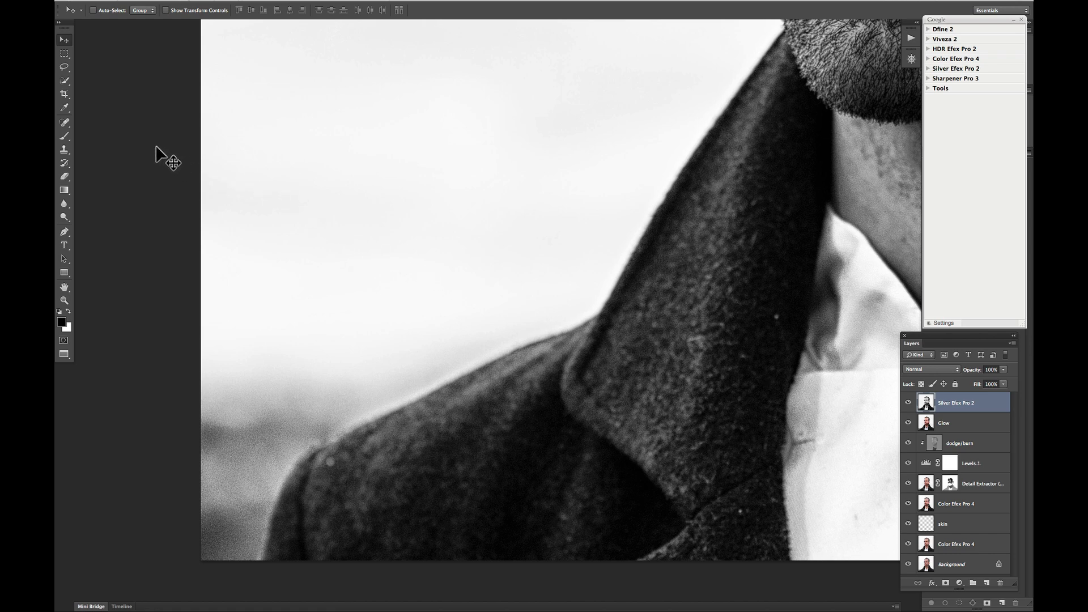
Lasso a loose loop around the left shoulder edge and the bright sky above it
{"action": "left_click", "coordinate": [64, 68]}
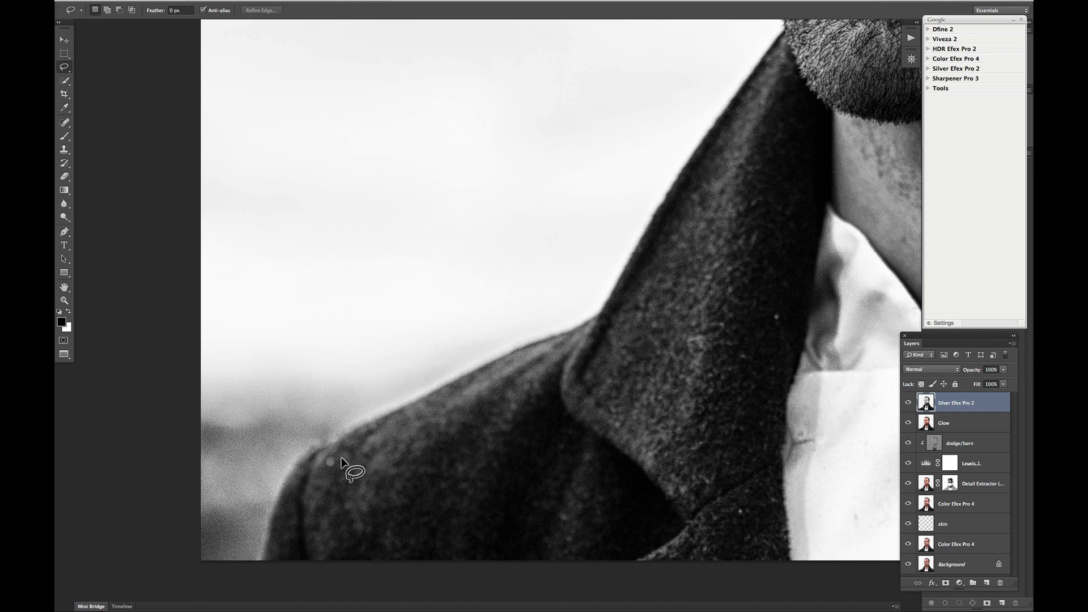
{"action": "mouse_move", "coordinate": [372, 448]}
{"action": "left_mouse_down"}
{"action": "mouse_move", "coordinate": [433, 432]}
{"action": "mouse_move", "coordinate": [492, 383]}
{"action": "left_mouse_up"}
{"action": "mouse_move", "coordinate": [544, 355]}
{"action": "left_mouse_down"}
{"action": "mouse_move", "coordinate": [617, 322]}
{"action": "mouse_move", "coordinate": [612, 267]}
{"action": "mouse_move", "coordinate": [585, 232]}
{"action": "left_mouse_up"}
{"action": "mouse_move", "coordinate": [452, 257]}
{"action": "left_mouse_down"}
{"action": "mouse_move", "coordinate": [337, 327]}
{"action": "mouse_move", "coordinate": [306, 352]}
{"action": "mouse_move", "coordinate": [294, 383]}
{"action": "left_mouse_up"}
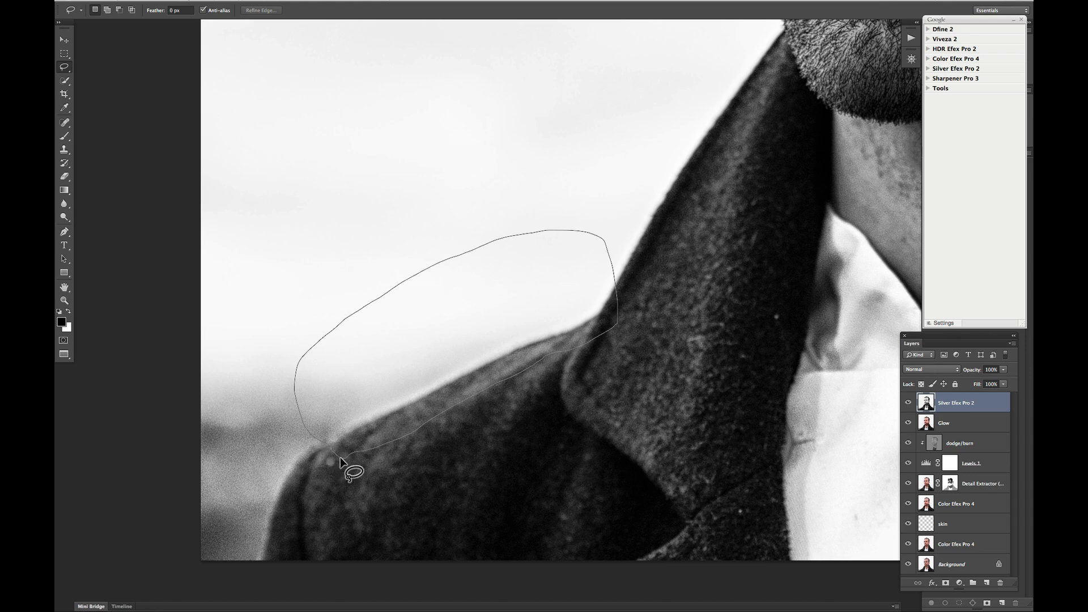
{"action": "left_click_drag", "start_coordinate": [340, 457], "coordinate": [344, 458]}
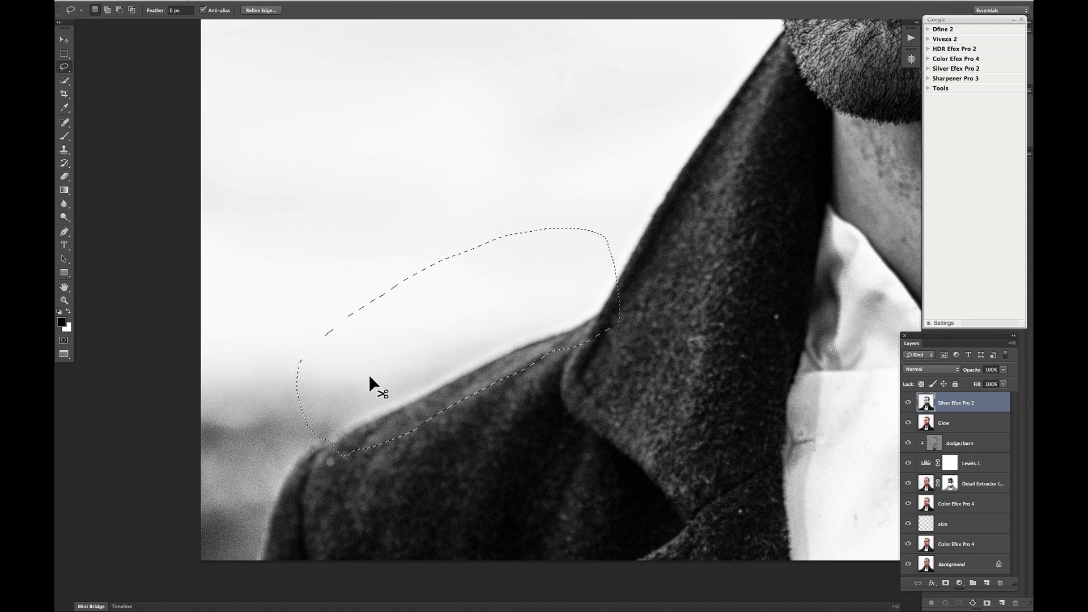
Copy the selection to Layer 1, preview it solo, and set it to Darker Color
{"action": "key", "text": "super+j"}
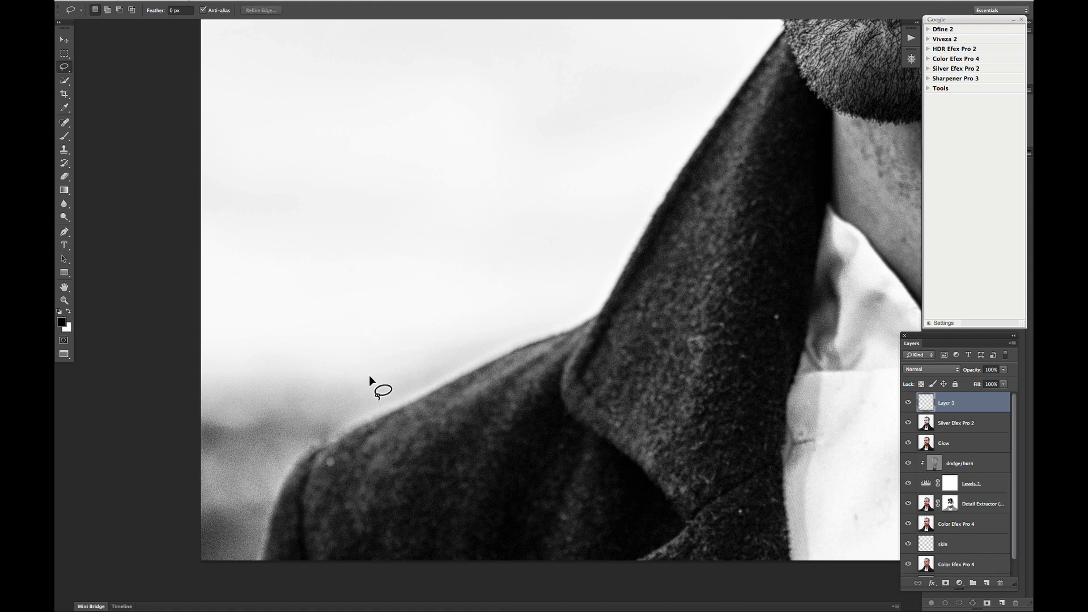
{"action": "left_click", "coordinate": [909, 404], "text": "alt"}
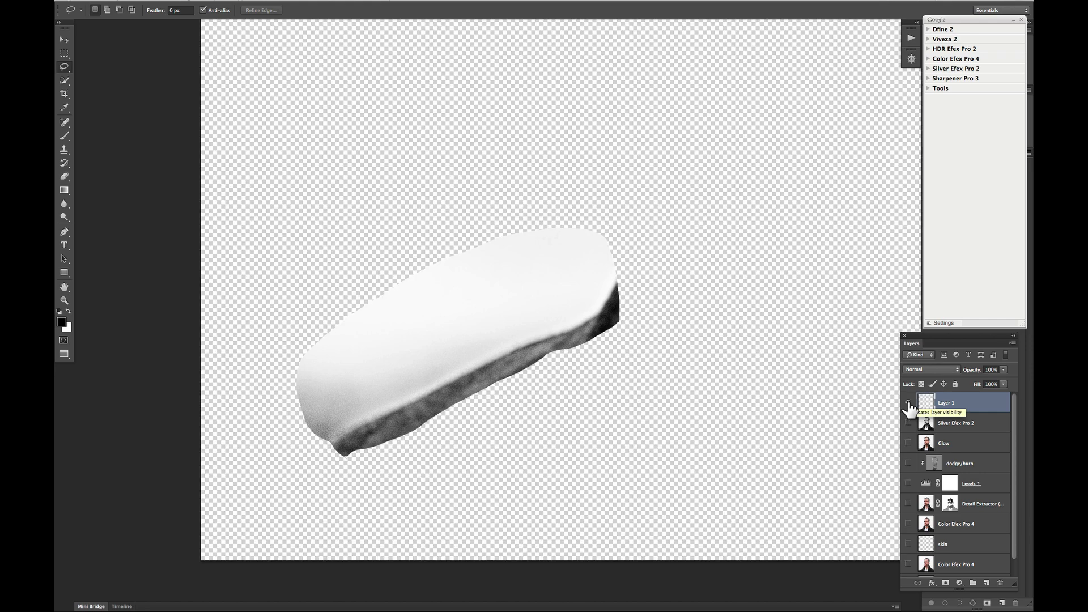
{"action": "left_click", "coordinate": [909, 404], "text": "alt"}
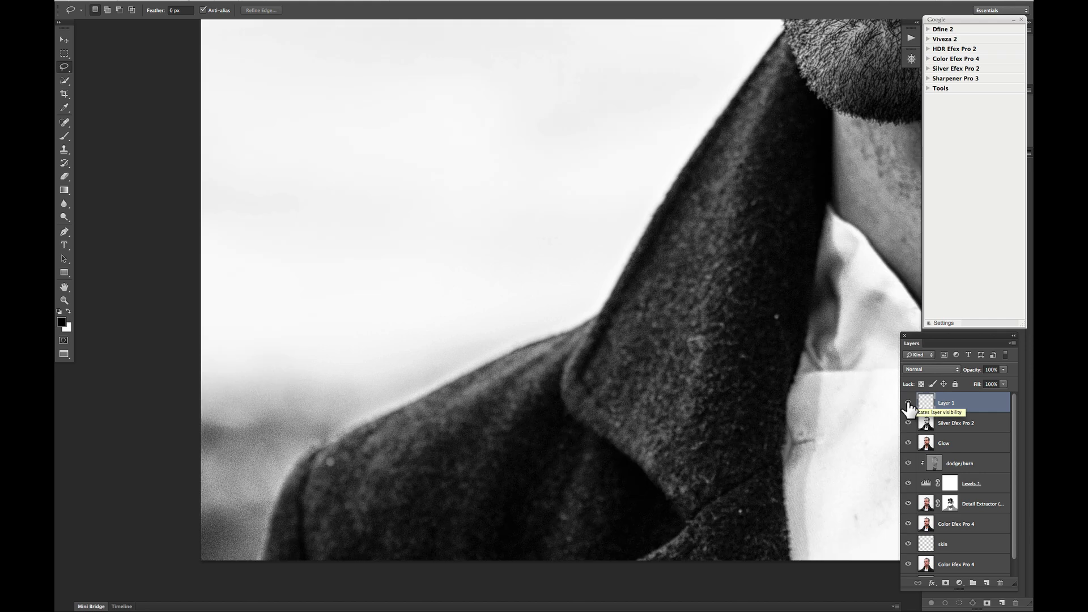
{"action": "left_click", "coordinate": [936, 373]}
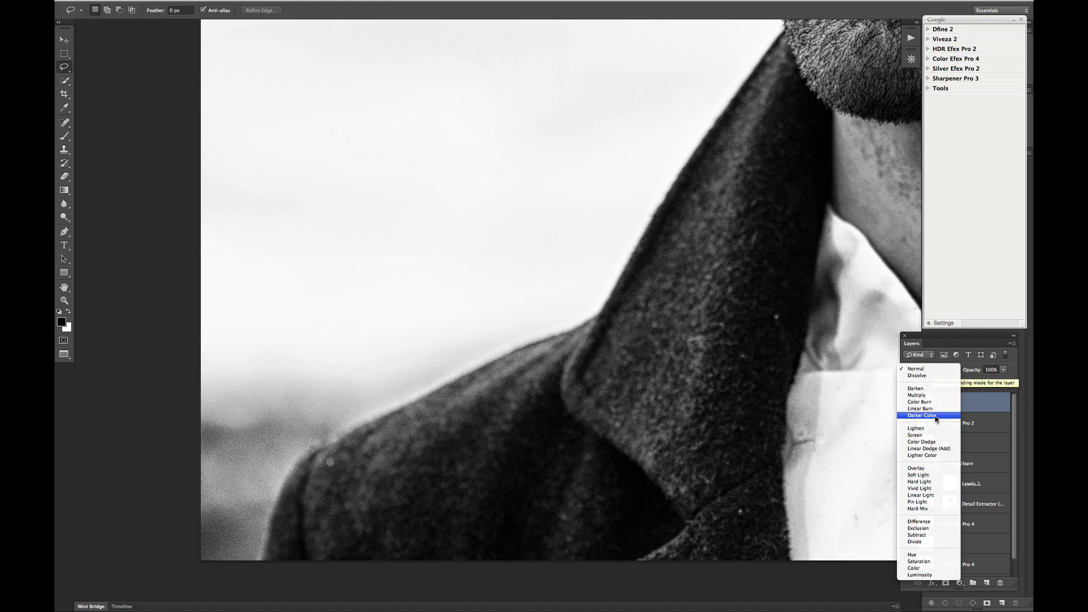
{"action": "left_click", "coordinate": [936, 418]}
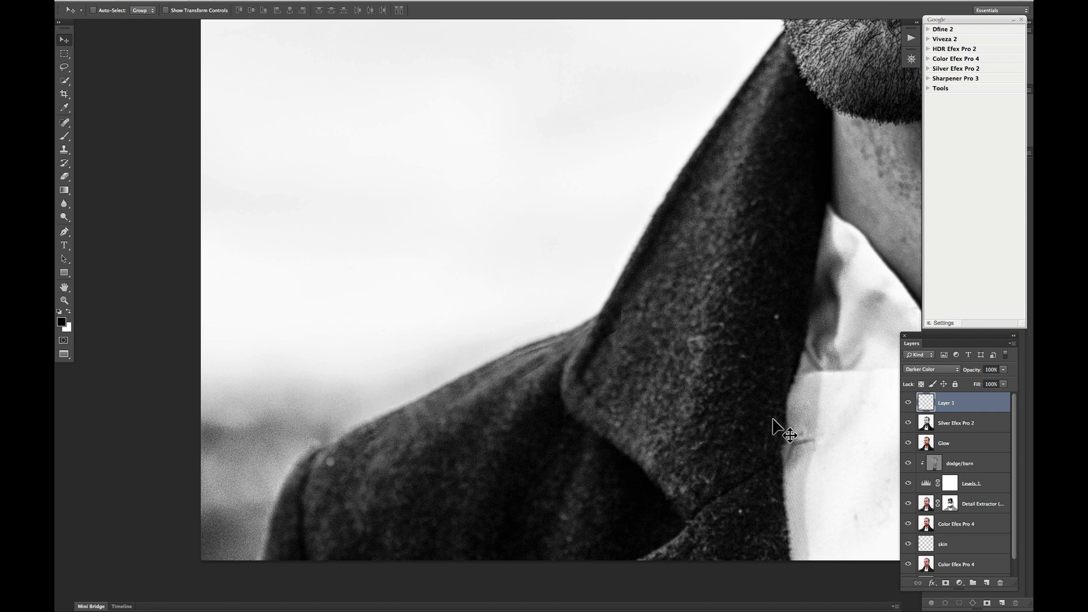
Add a layer mask to Layer 1 and set the brush to size 25 at 100% opacity
{"action": "left_click", "coordinate": [943, 585]}
{"action": "key", "text": "b"}
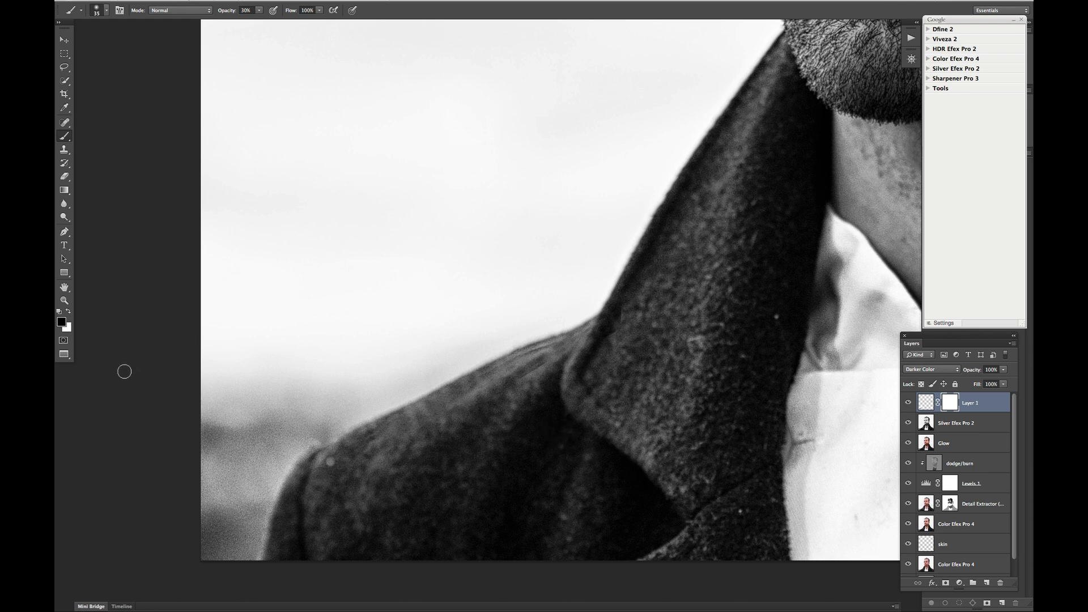
{"action": "key", "text": "bracketleft"}
{"action": "right_click", "coordinate": [516, 373]}
{"action": "key", "text": "bracketleft"}
{"action": "key", "text": "Return"}
{"action": "key", "text": "0"}
{"action": "right_click", "coordinate": [558, 362]}
{"action": "key", "text": "Return"}
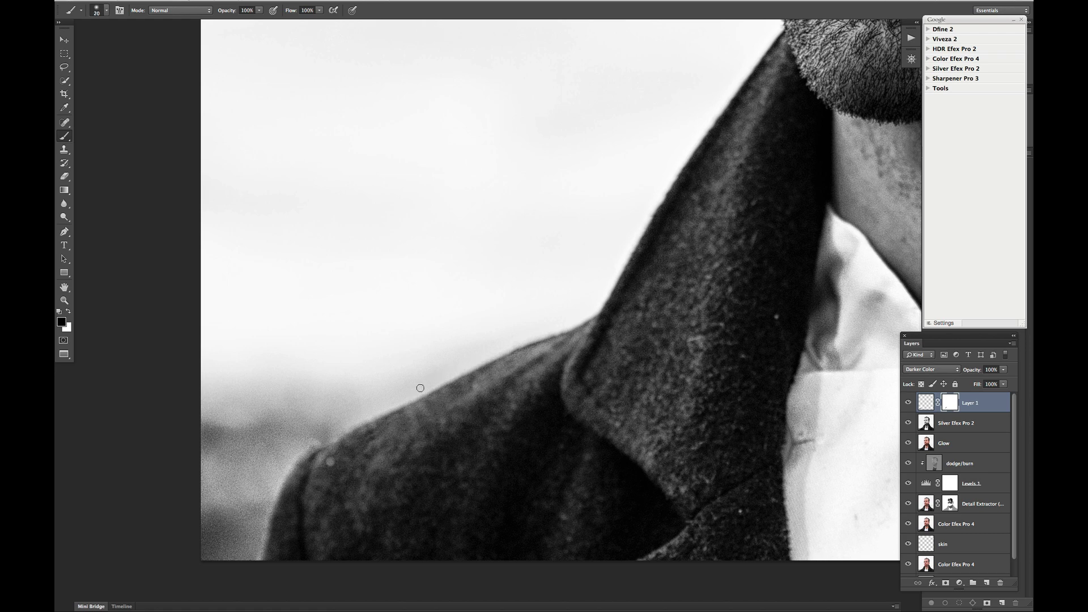
Paint along the coat edge at brush sizes 15 to 35, toggling Layer 1 to compare
{"action": "key", "text": "bracketleft"}
{"action": "left_click", "coordinate": [909, 404]}
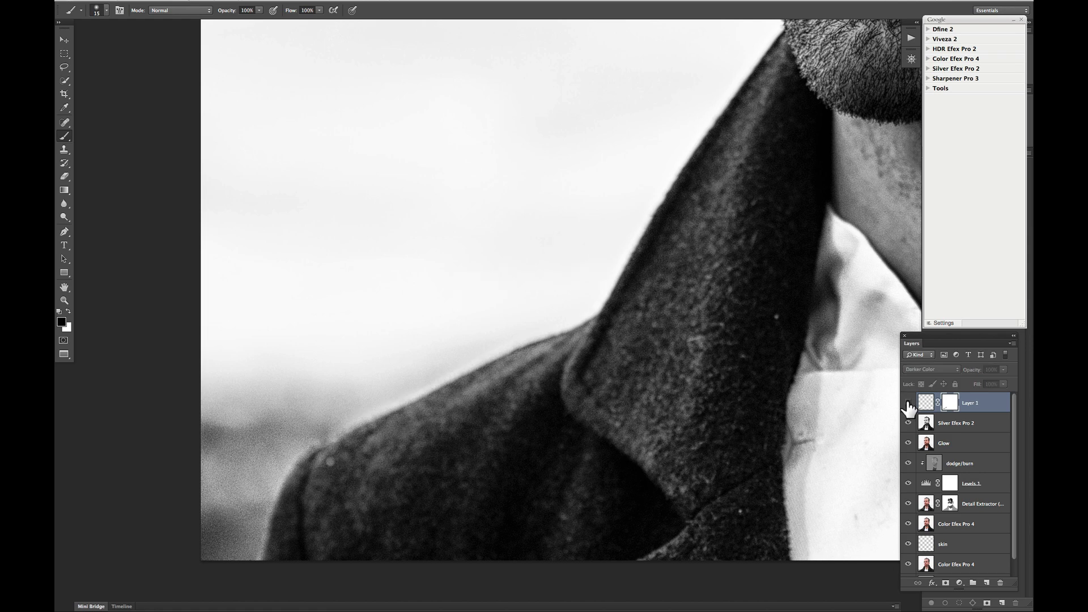
{"action": "left_click", "coordinate": [908, 404]}
{"action": "key", "text": "bracketright"}
{"action": "key", "text": "bracketright"}
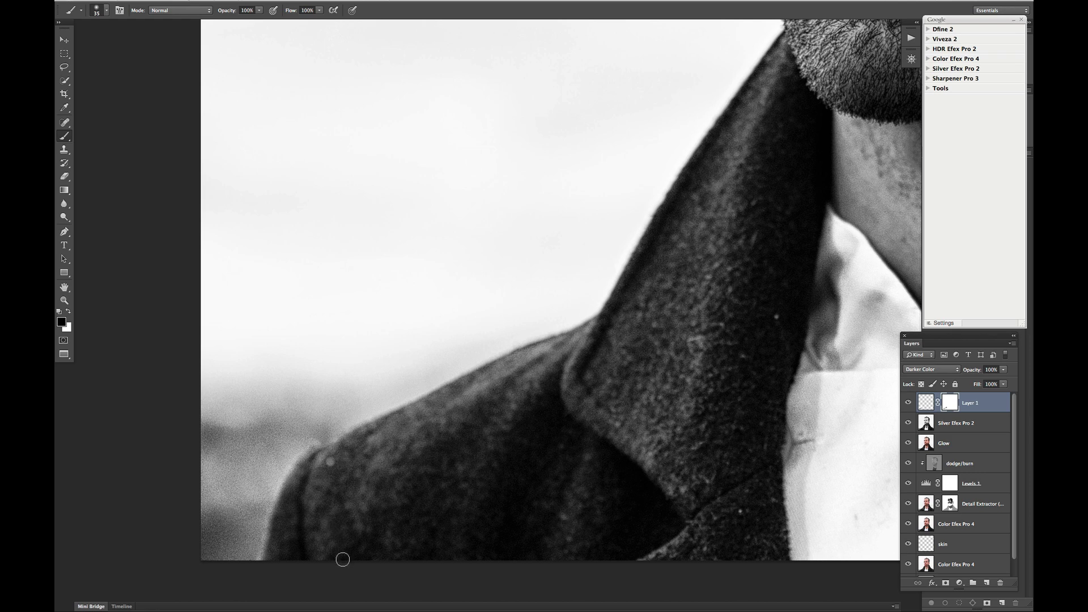
{"action": "key", "text": "bracketleft"}
{"action": "key", "text": "bracketleft"}
{"action": "key", "text": "bracketleft"}
Lasso the lower-left coat edge on Silver Efex Pro 2 and copy it to a new Layer 2
{"action": "left_click", "coordinate": [945, 426]}
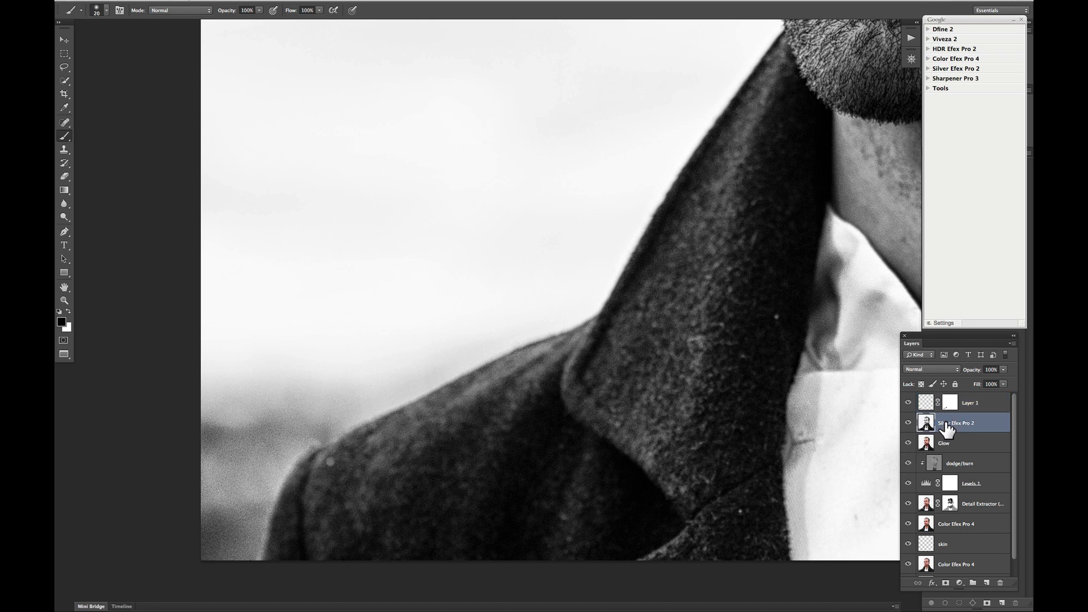
{"action": "key", "text": "l"}
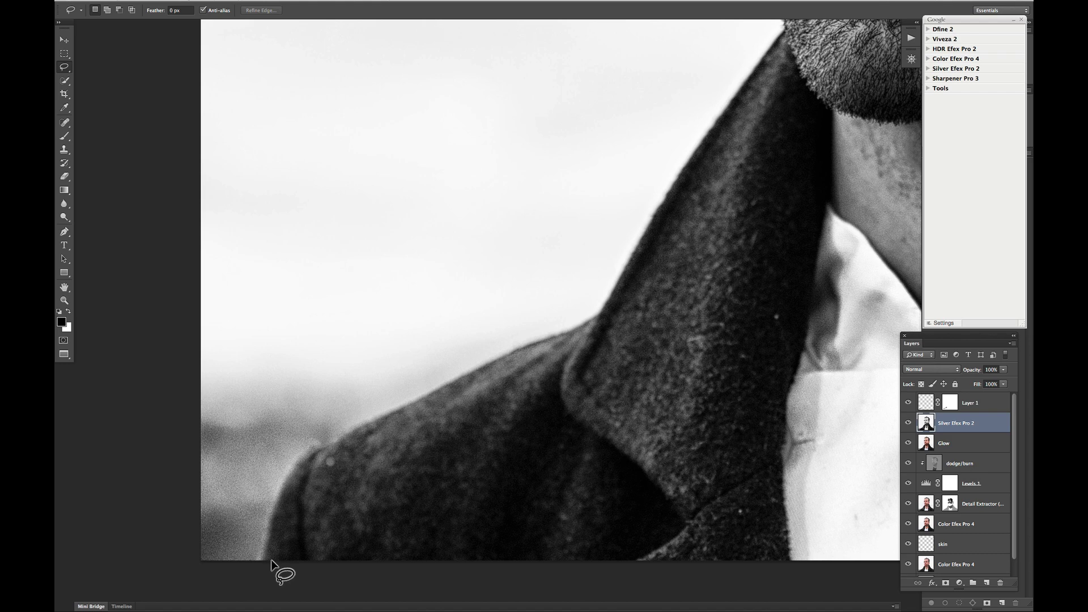
{"action": "left_click_drag", "start_coordinate": [271, 560], "coordinate": [287, 502]}
{"action": "mouse_move", "coordinate": [235, 542]}
{"action": "left_mouse_down"}
{"action": "mouse_move", "coordinate": [243, 566]}
{"action": "mouse_move", "coordinate": [272, 563]}
{"action": "left_mouse_up"}
{"action": "key", "text": "ctrl+j"}
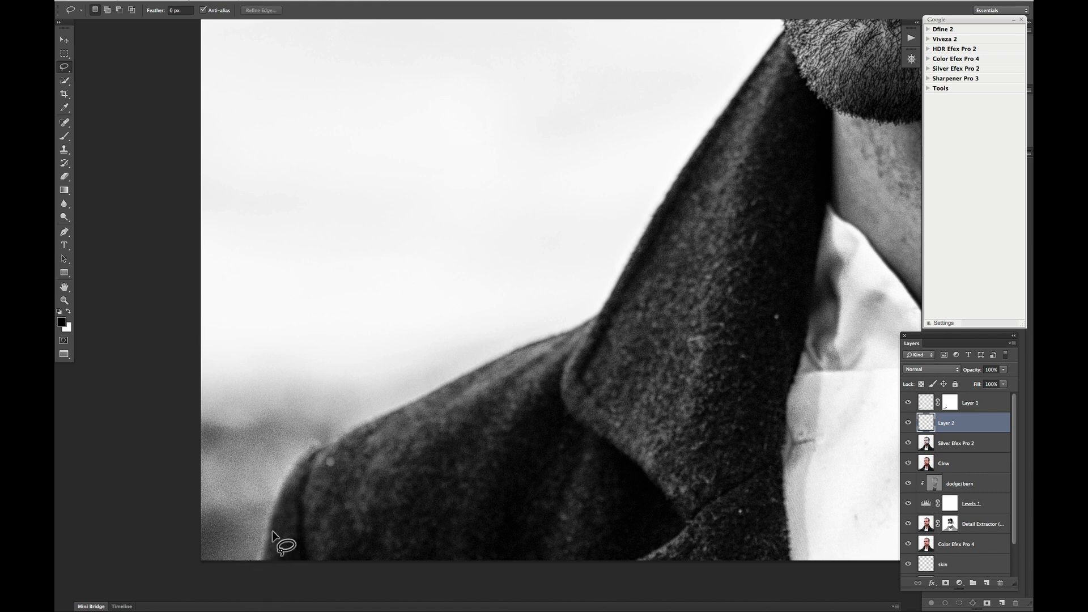
{"action": "key", "text": "v"}
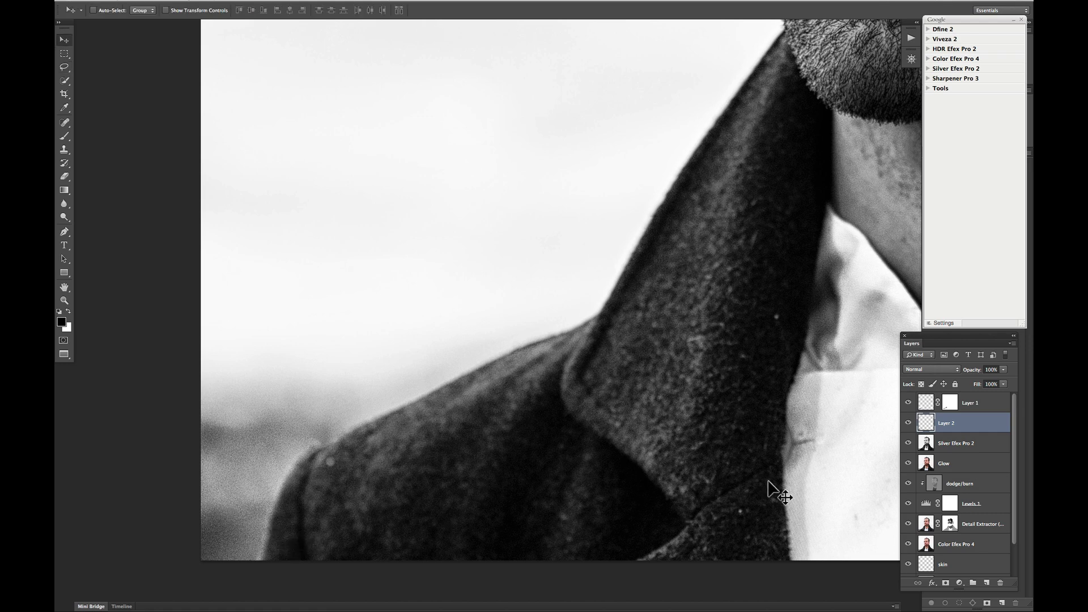
Choose Darker Color from Layer 2's blend mode dropdown in the Layers panel
{"action": "left_click", "coordinate": [921, 371]}
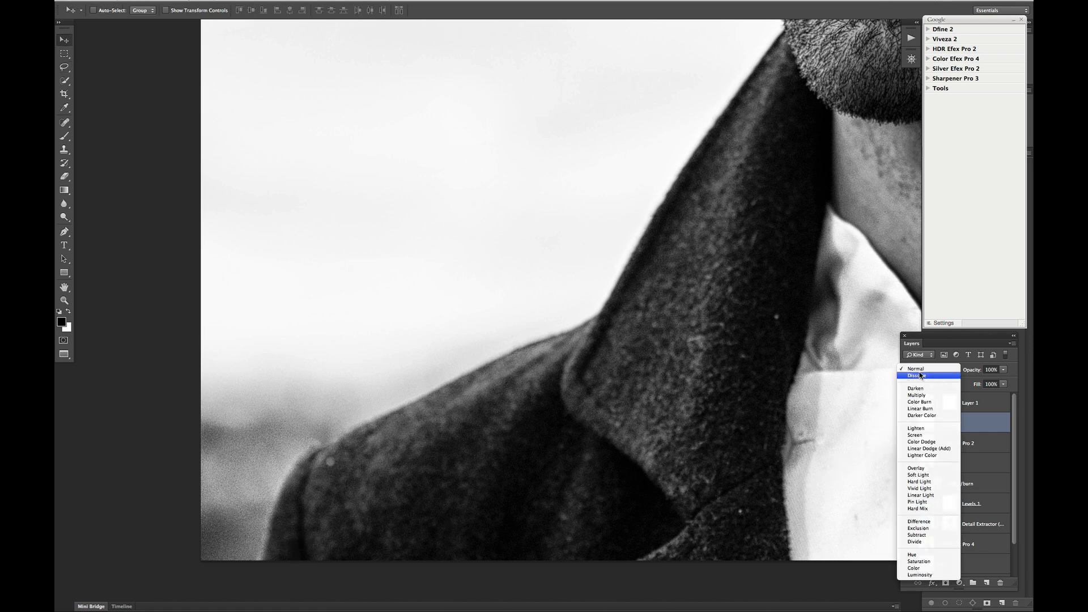
{"action": "left_click", "coordinate": [919, 373]}
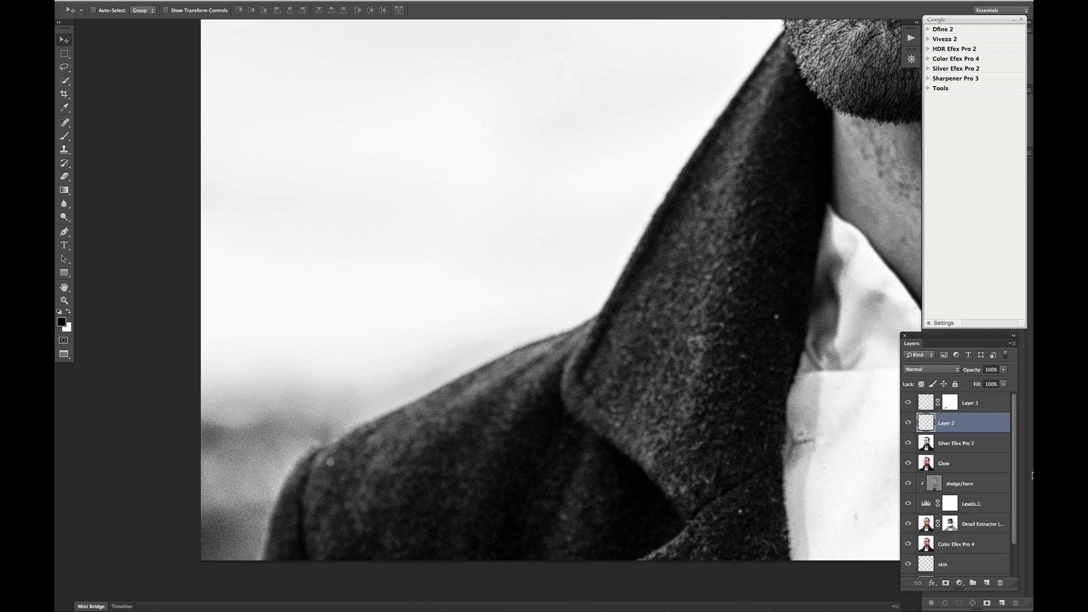
{"action": "left_click", "coordinate": [950, 371]}
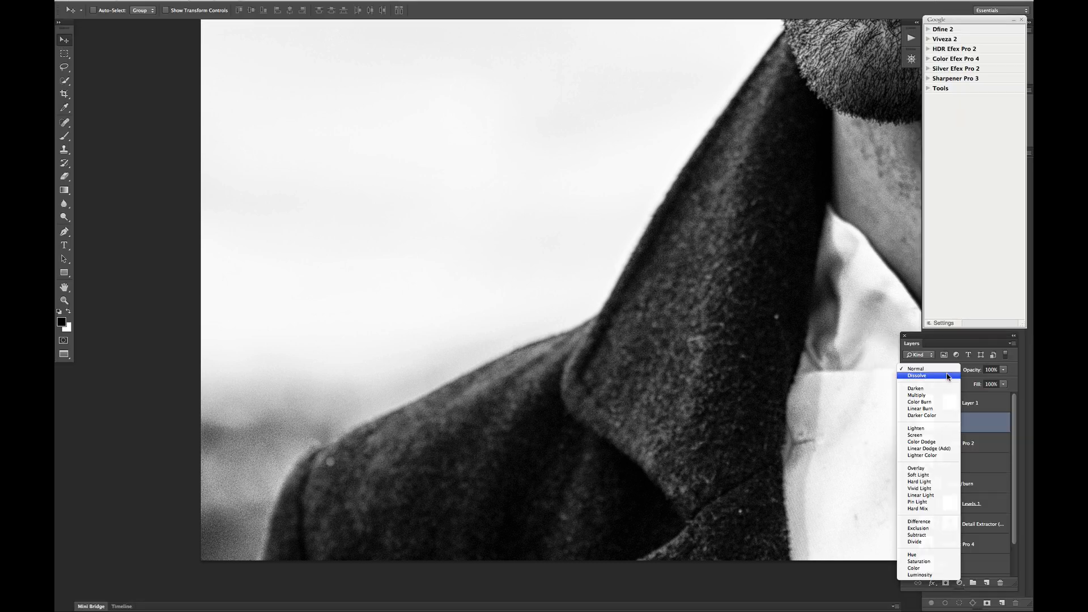
{"action": "left_click", "coordinate": [929, 416]}
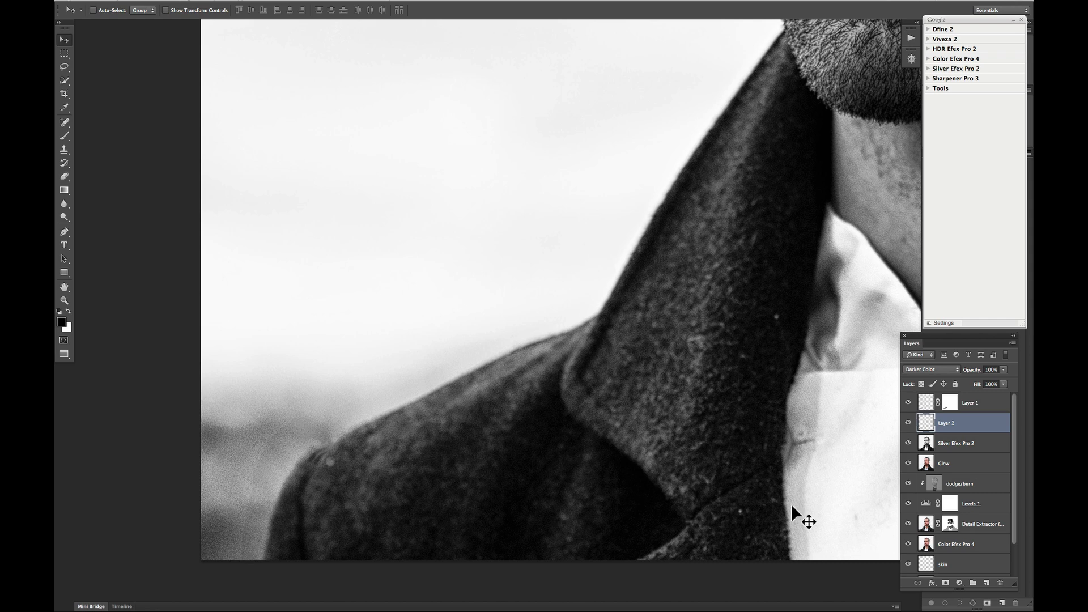
Add a white mask to Layer 2, paint over the halo, then set the brush to 100% opacity, size 9
{"action": "left_click", "coordinate": [946, 583]}
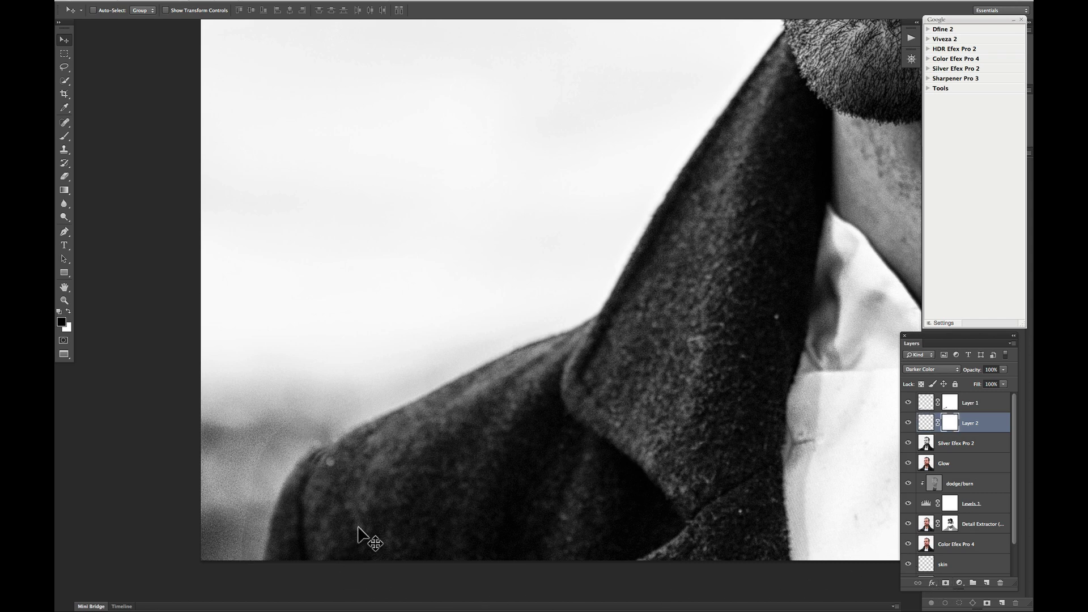
{"action": "key", "text": "b"}
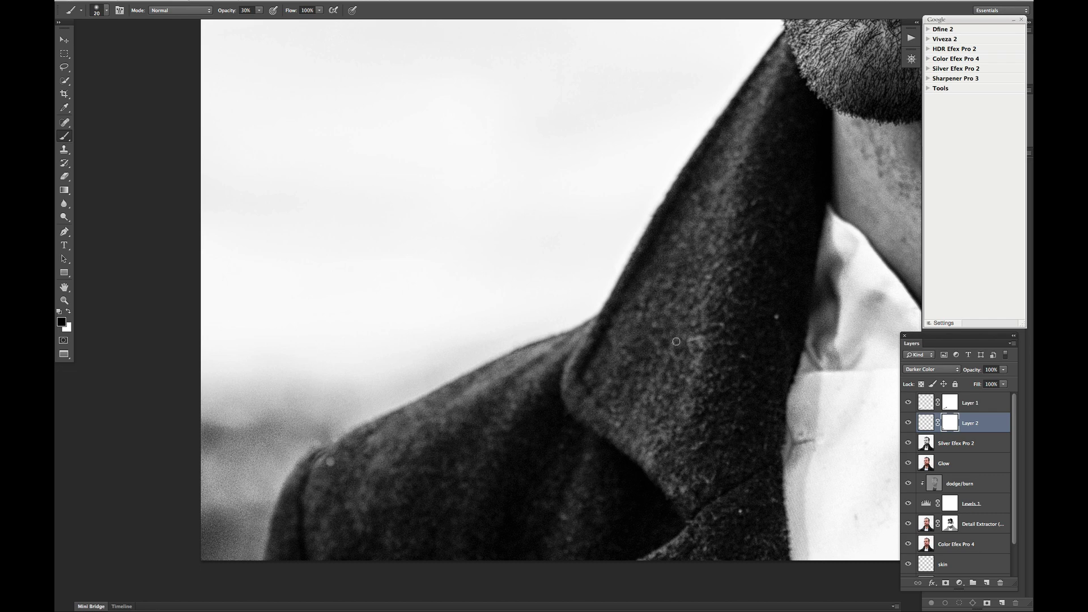
{"action": "left_click", "coordinate": [908, 424]}
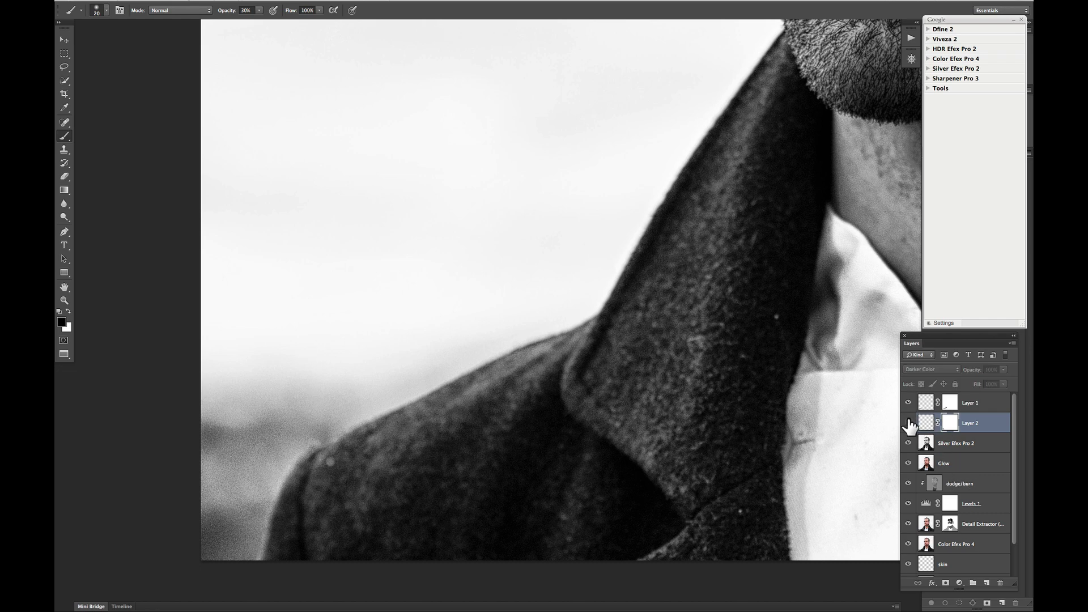
{"action": "left_click", "coordinate": [908, 423]}
{"action": "key", "text": "0"}
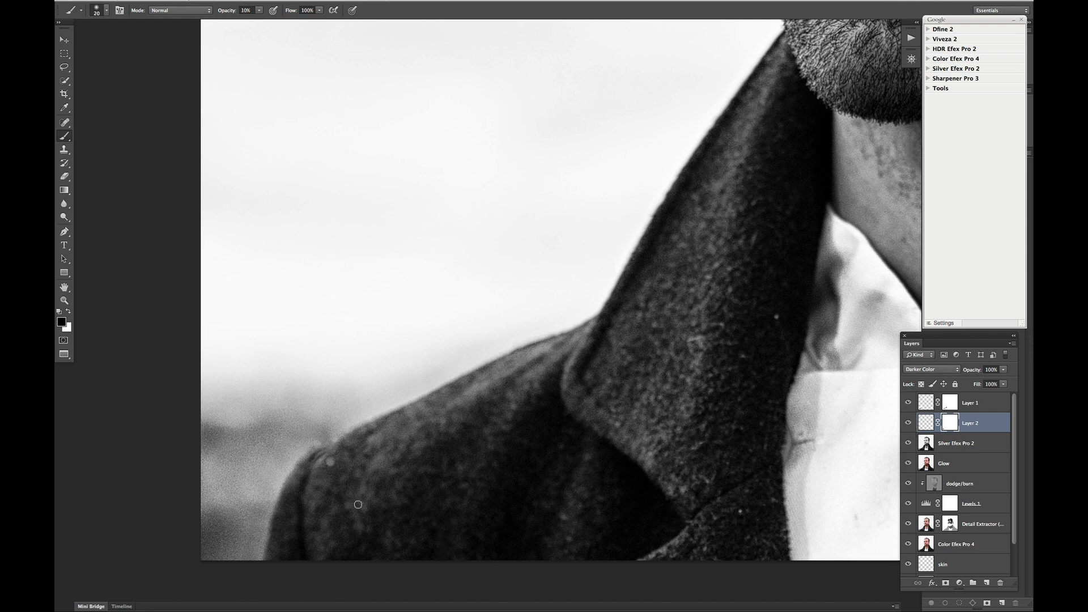
{"action": "key", "text": "bracketleft"}
{"action": "key", "text": "bracketleft"}
{"action": "key", "text": "ctrl+minus"}
{"action": "key", "text": "ctrl+minus"}
{"action": "key", "text": "ctrl+minus"}
{"action": "key", "text": "ctrl+minus"}
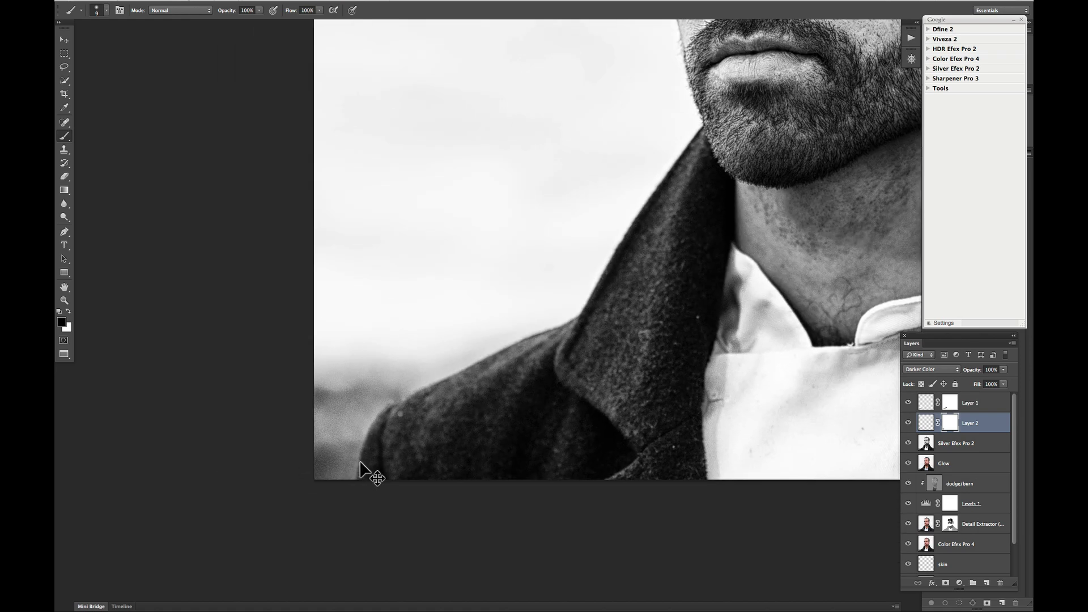
{"action": "key", "text": "ctrl+plus"}
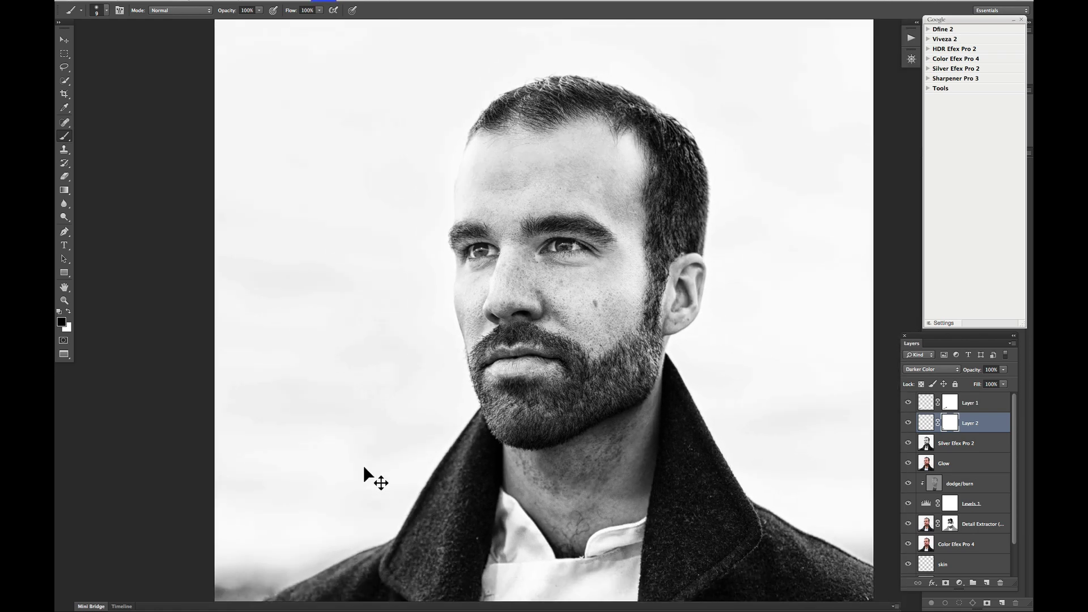
{"action": "key", "text": "ctrl+minus"}
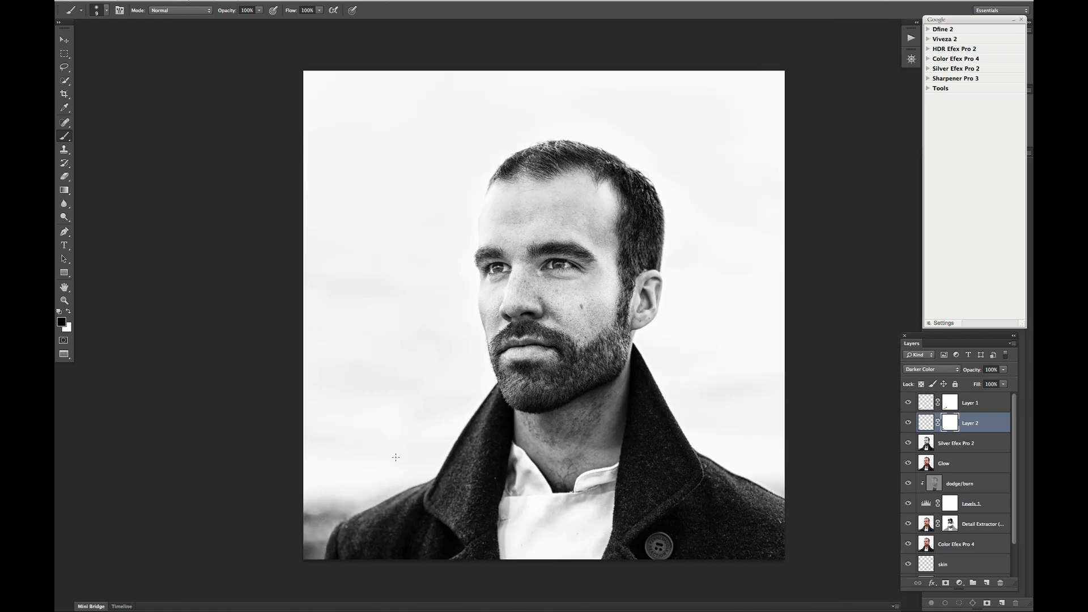
{"action": "left_click", "coordinate": [908, 423]}
{"action": "left_click", "coordinate": [908, 403]}
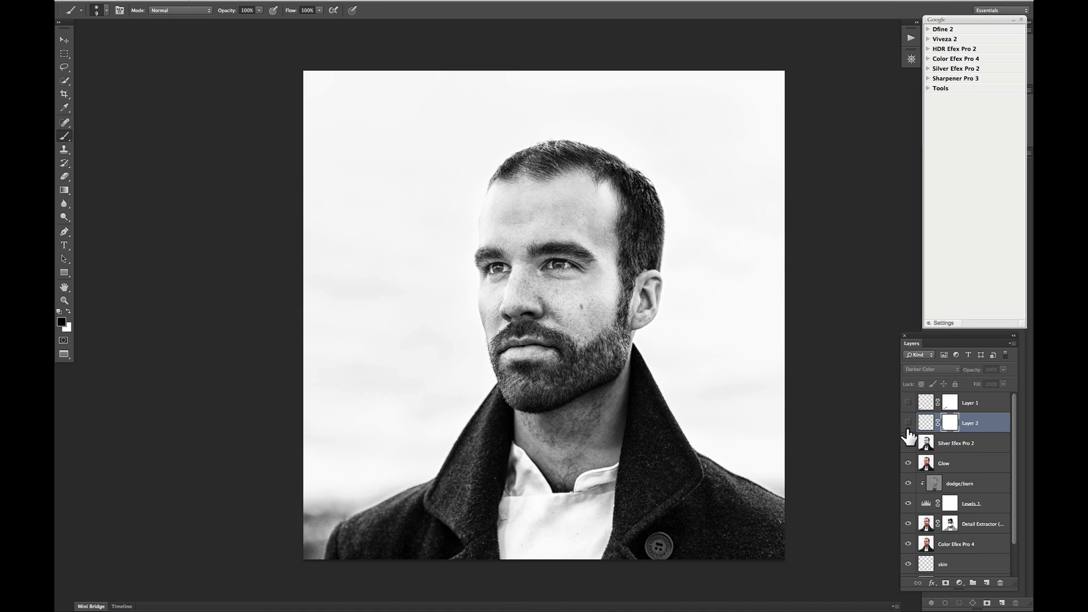
{"action": "left_click_drag", "start_coordinate": [908, 425], "coordinate": [908, 400]}
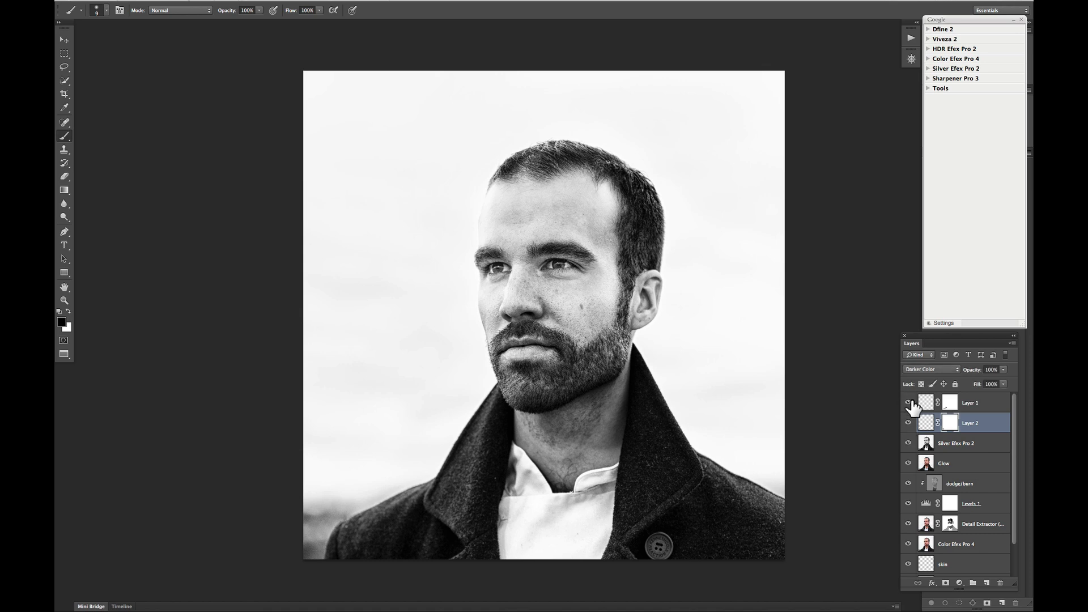